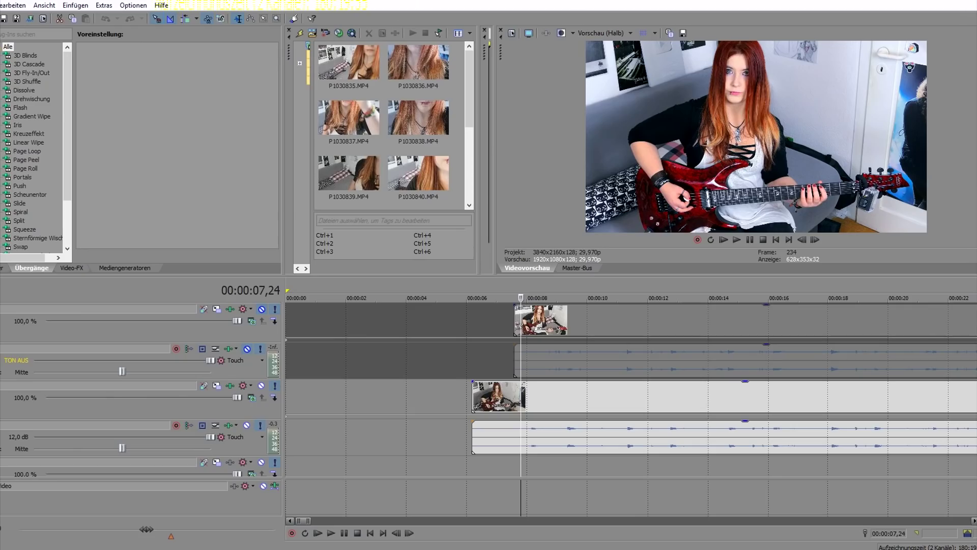
key("ctrl+z")
key("alt+d")
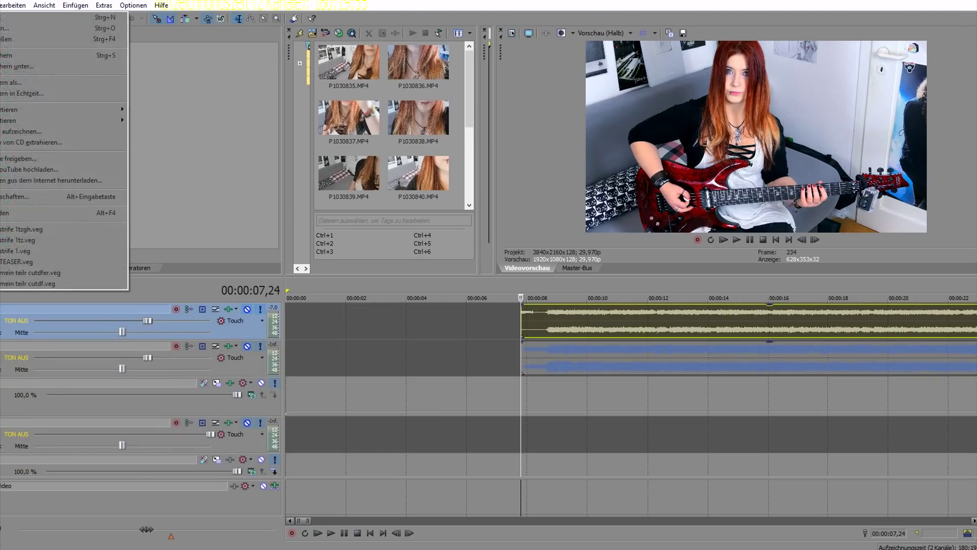
mouse_move(44, 111)
left_click(150, 109)
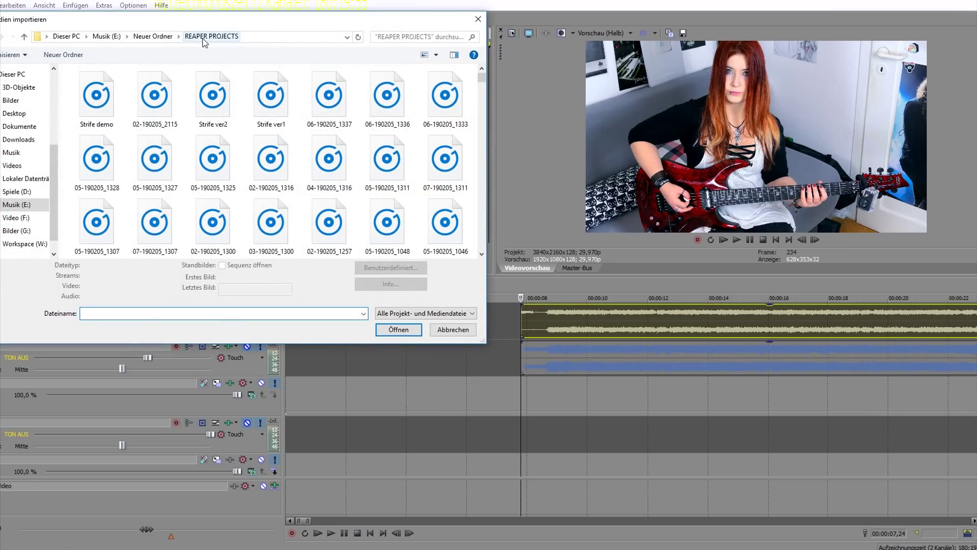
left_click(478, 18)
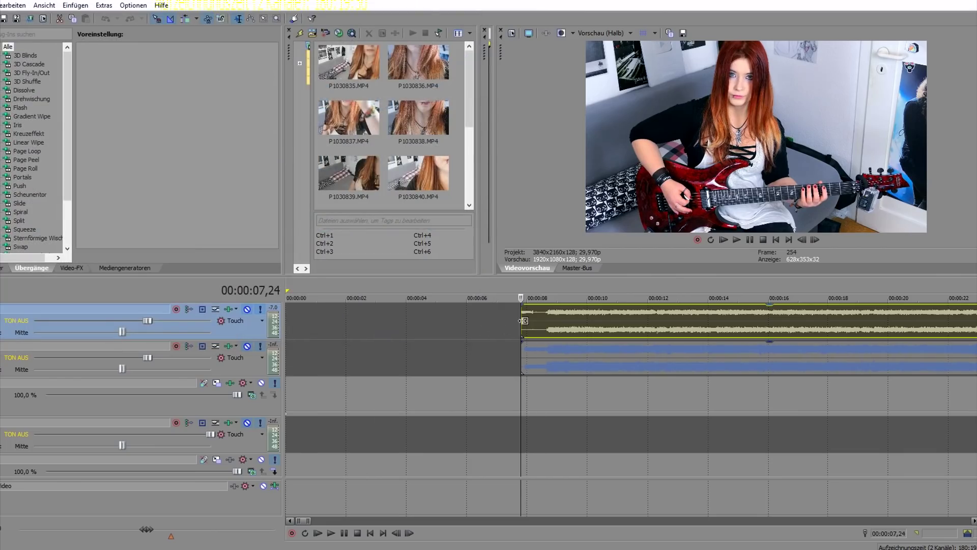
- Unmute the uppermost audio track containing the music recording and play a short part of it
left_click(247, 310)
key("space")
key("space")
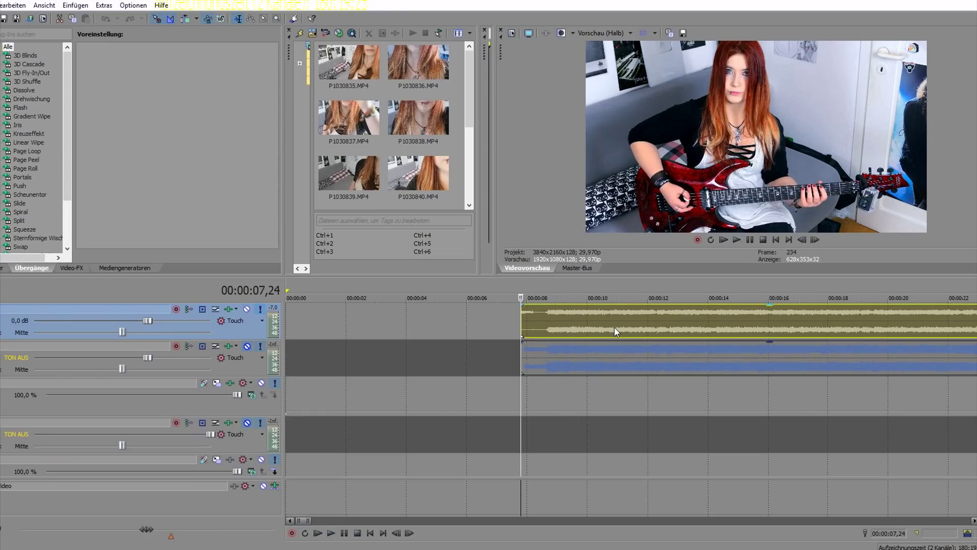
- Move the audible guitar clip and its audio to the start of the timeline and play it from 00:00:01,22
scroll(631, 390, "down", 3)
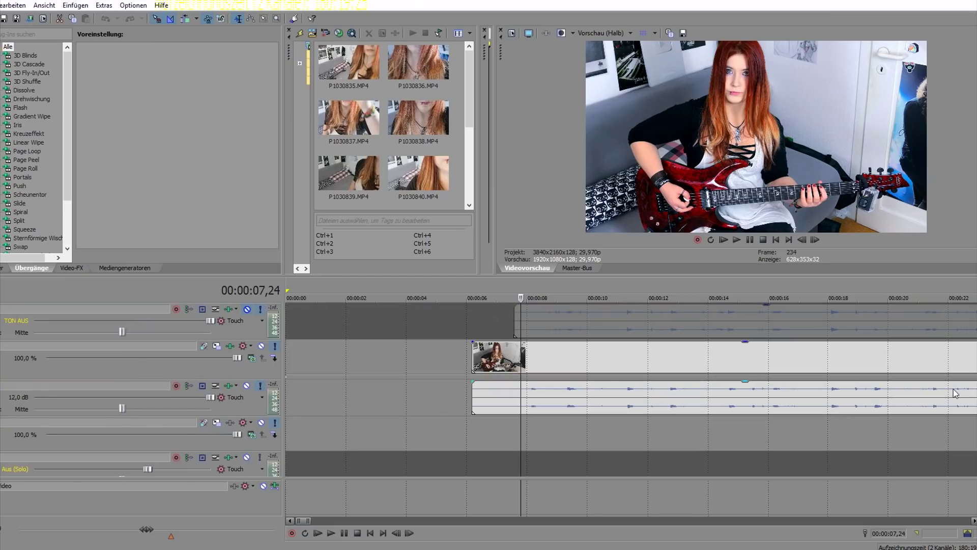
left_click_drag(613, 379, 286, 360)
left_click(338, 357)
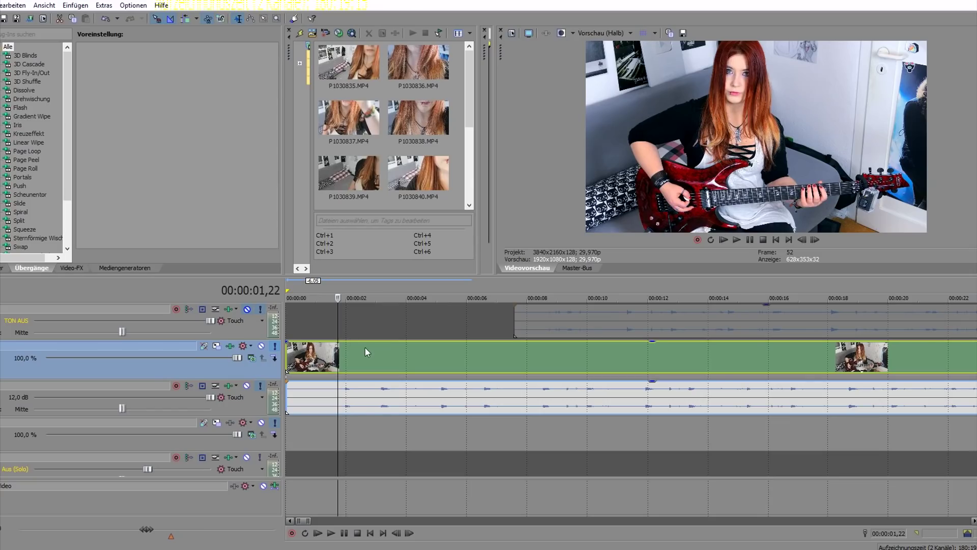
key("space")
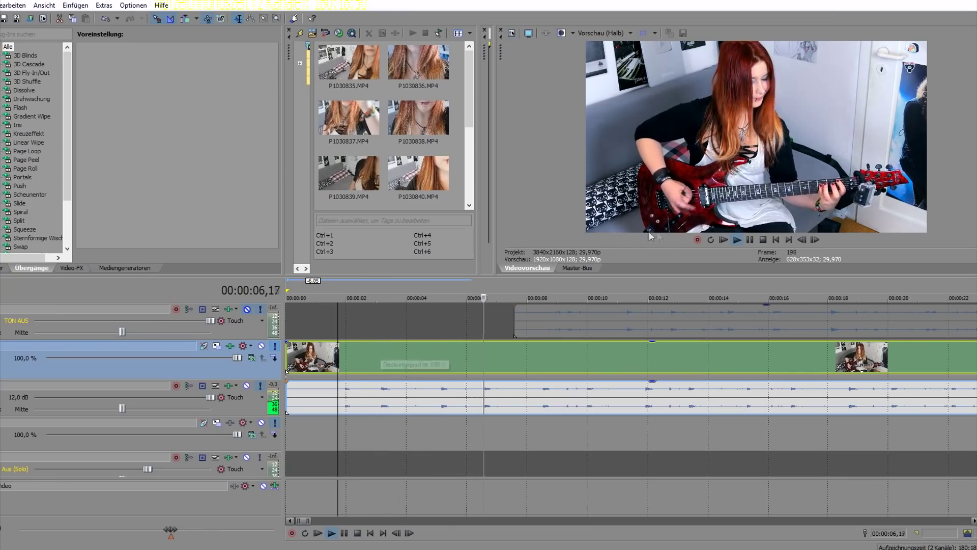
left_click(754, 239)
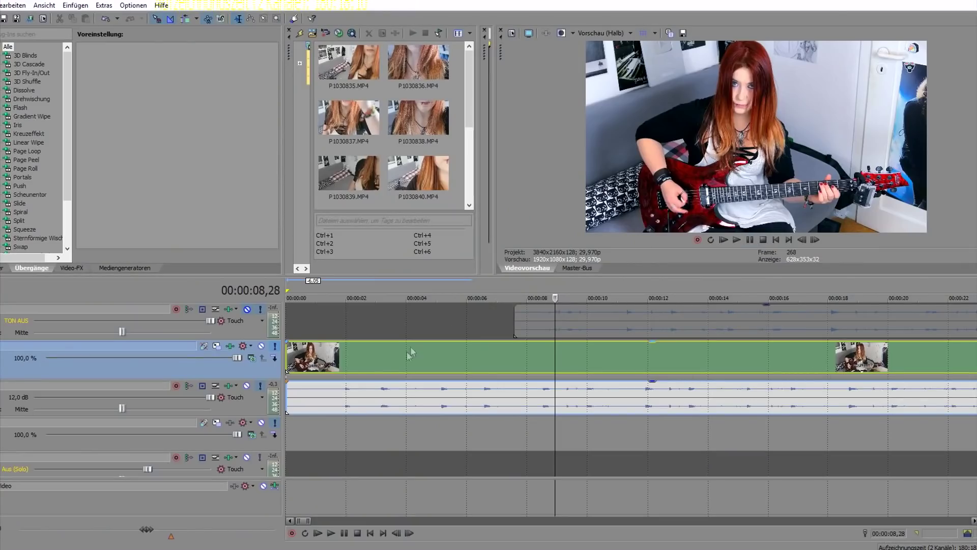
- Shift the guitar clip and its audio 1.19 later on the timeline and play the result from 00:00:08,28
left_click_drag(370, 363, 417, 362)
key("space")
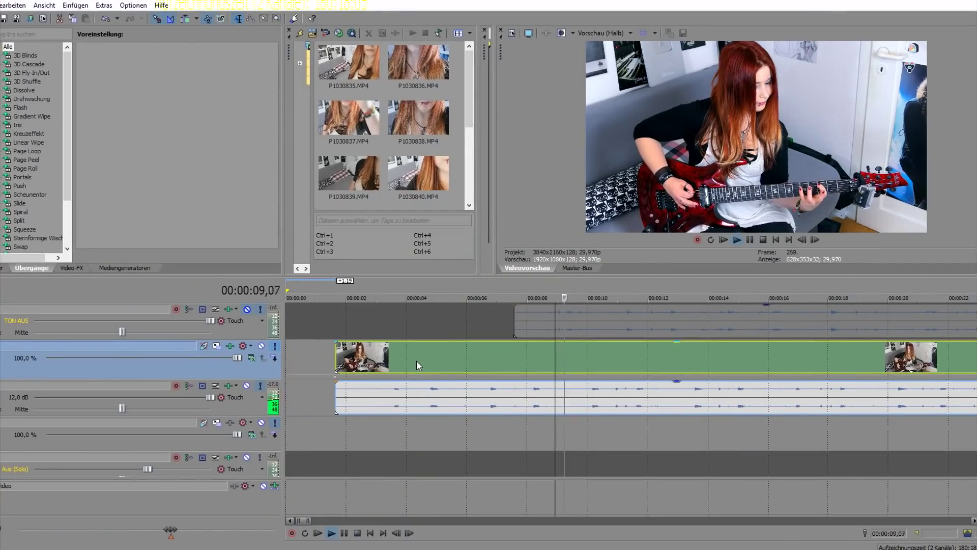
key("space")
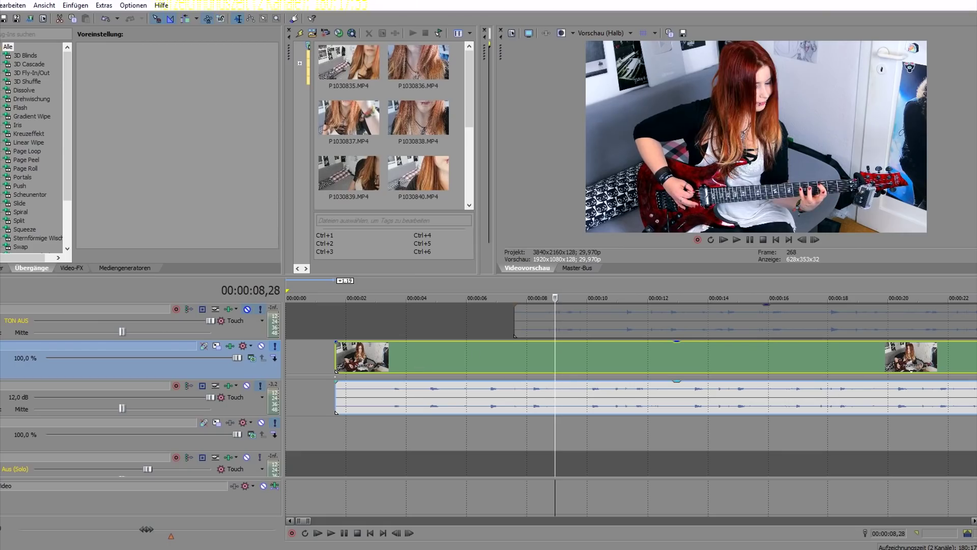
- Place the playhead at 00:00:08,19, just before the loud part of the music waveform begins
scroll(544, 319, "up", 3)
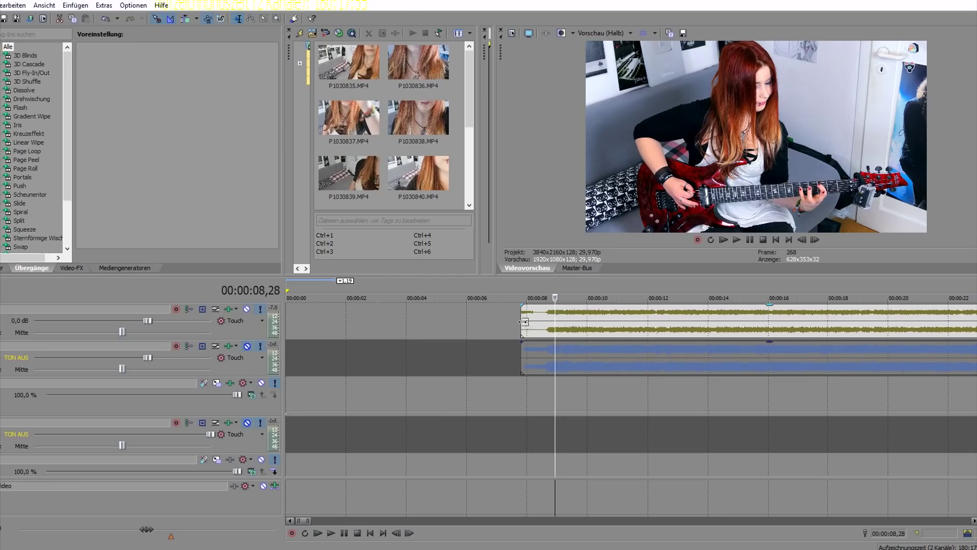
left_click(545, 315)
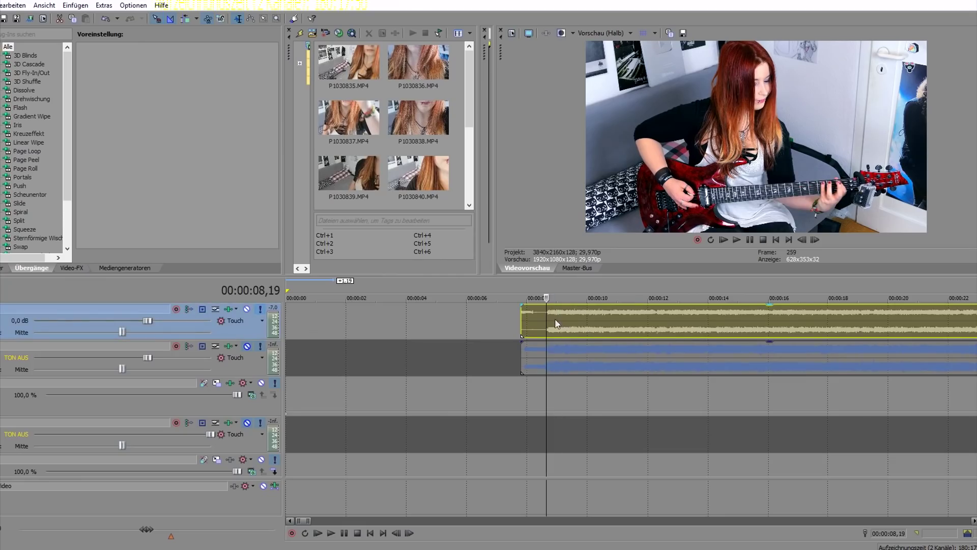
scroll(624, 332, "up", 3)
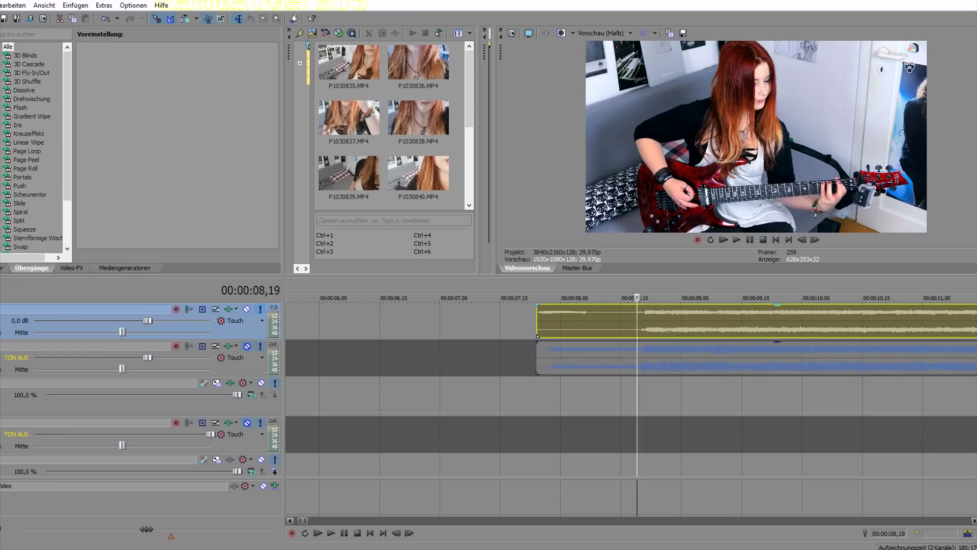
- Adjust the guitar clip and its audio in ever smaller shifts during playback until they start at about 00:00:06,05
scroll(631, 376, "down", 3)
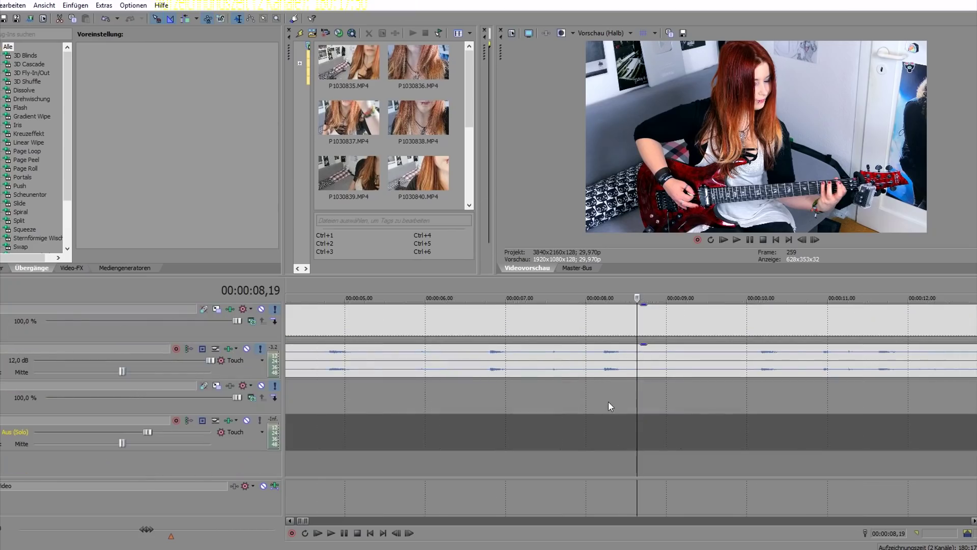
scroll(362, 318, "down", 2)
left_click_drag(342, 323, 518, 368)
left_click_drag(484, 307, 541, 329)
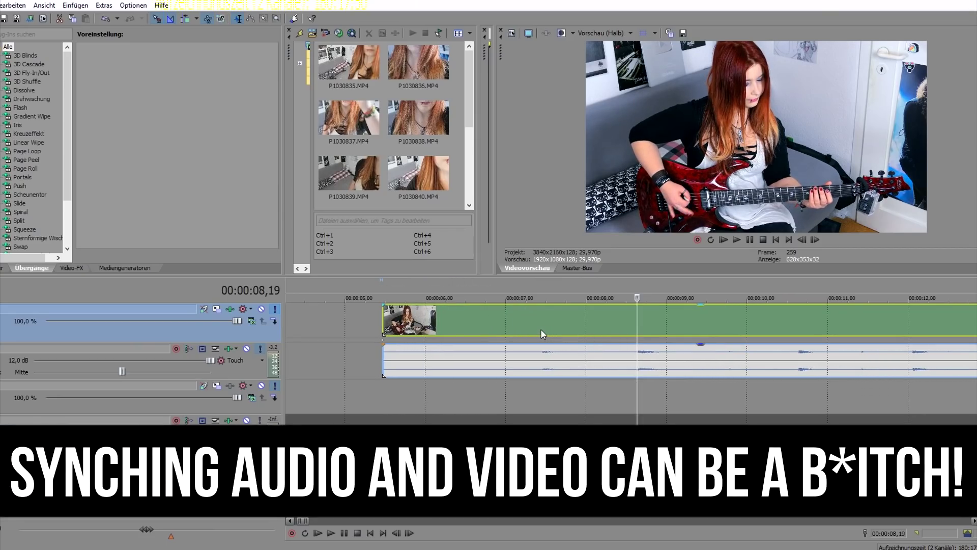
key("space")
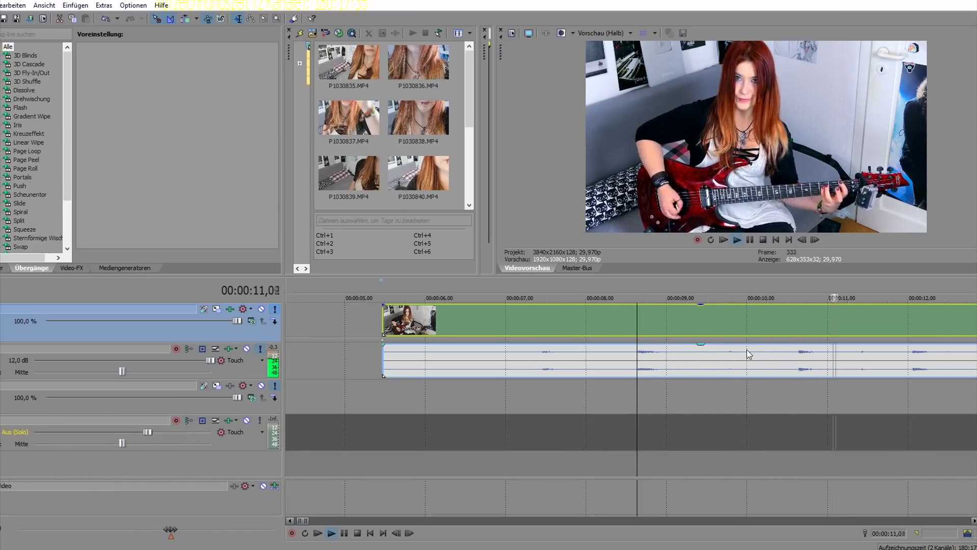
left_click_drag(747, 349, 827, 310)
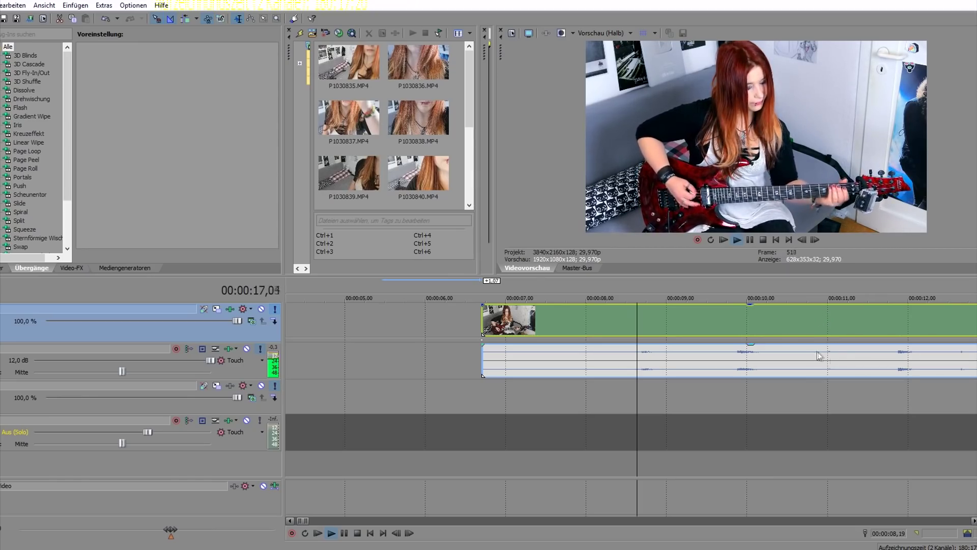
left_click_drag(758, 324, 735, 325)
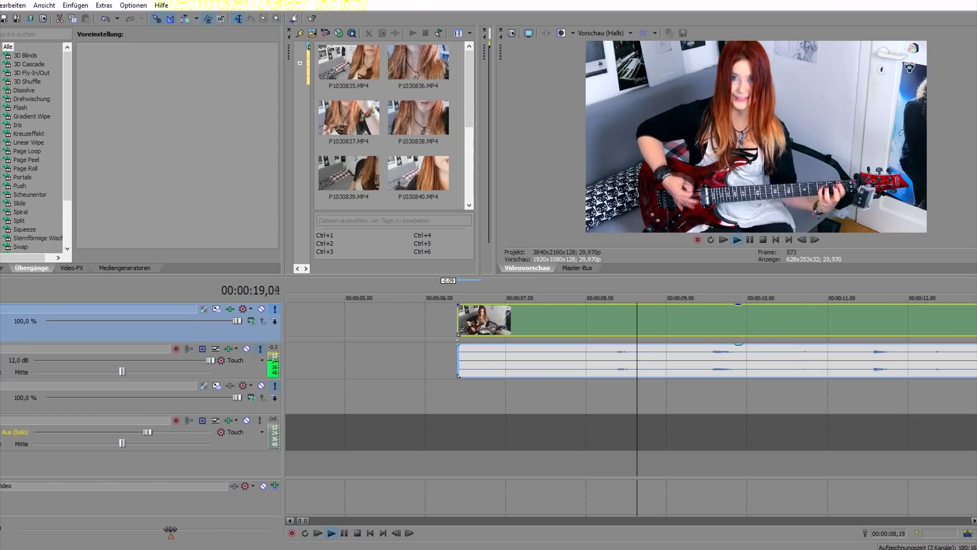
scroll(631, 389, "up", 1)
left_click_drag(725, 351, 711, 353)
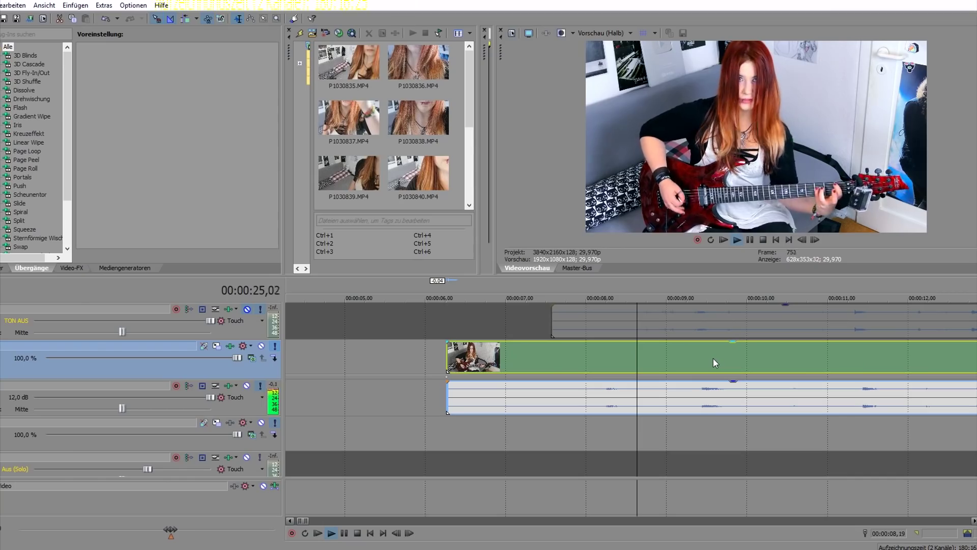
left_click_drag(722, 351, 716, 352)
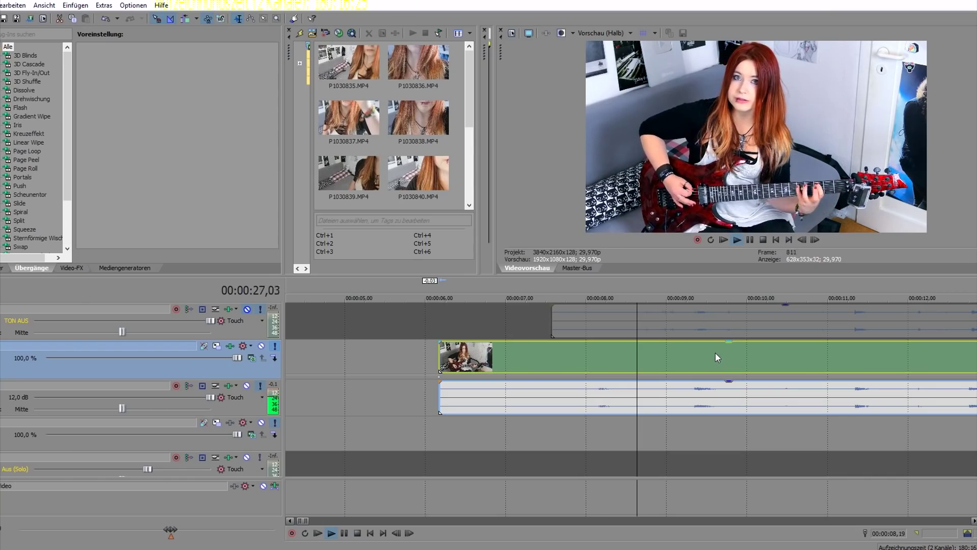
- Place the playhead at 00:00:08,26, mute the guitar clip's camera audio track and stop playback
scroll(715, 352, "up", 5)
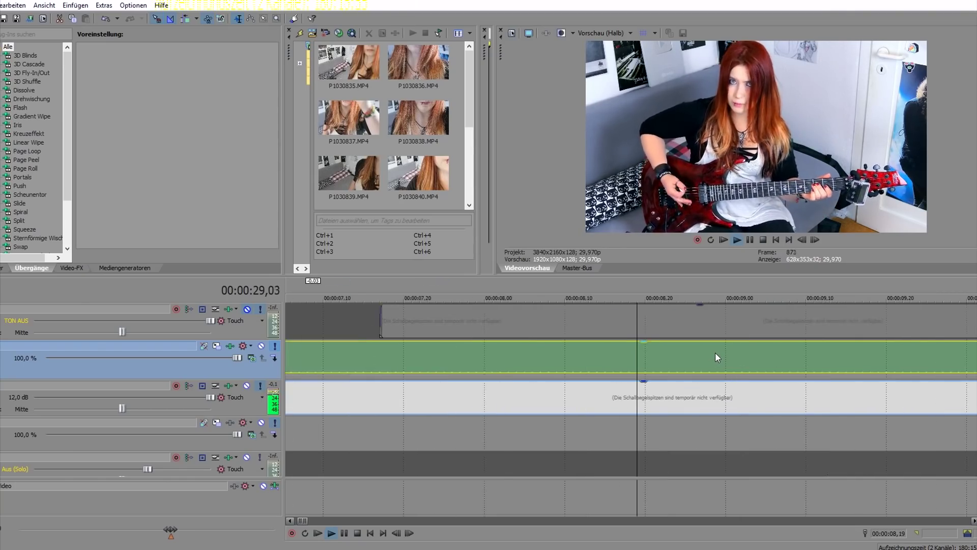
left_click(694, 363)
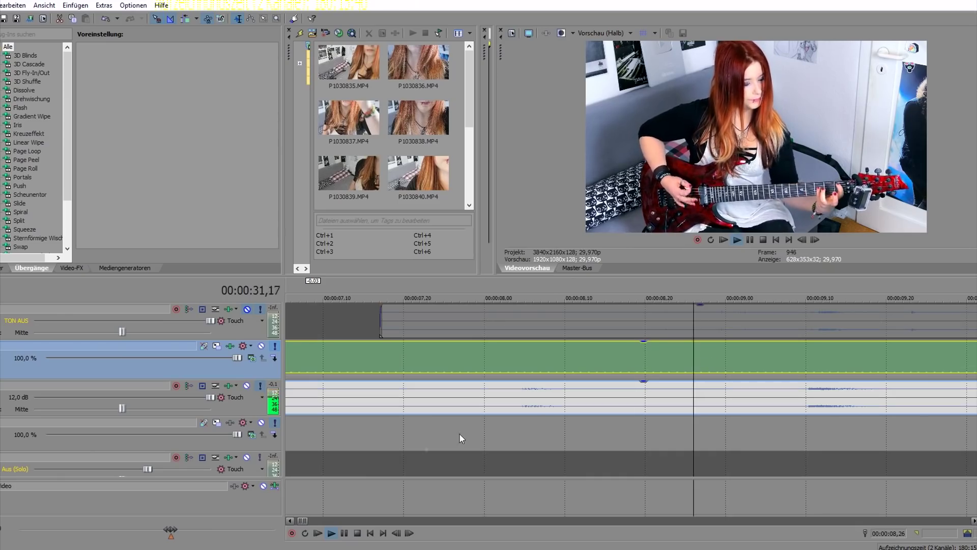
left_click(247, 387)
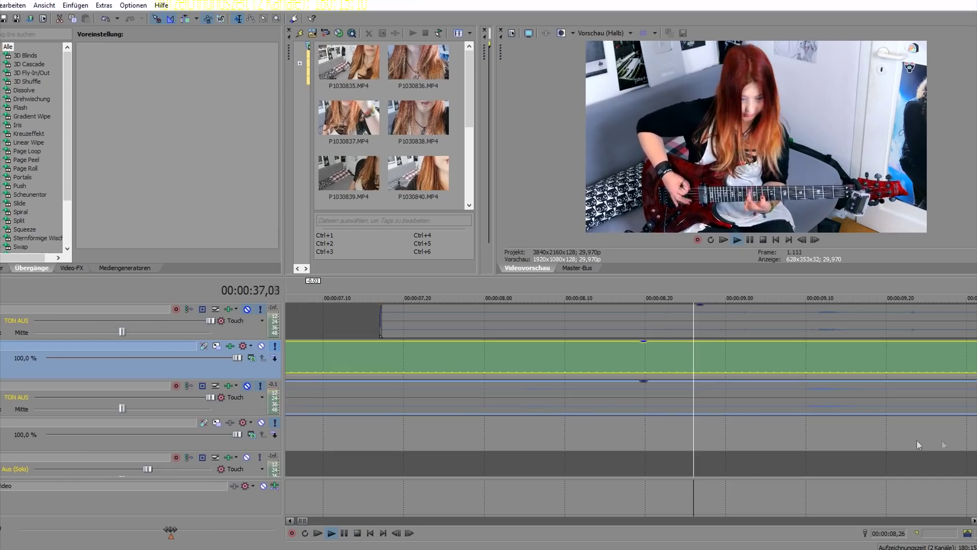
scroll(248, 388, "up", 1)
key("space")
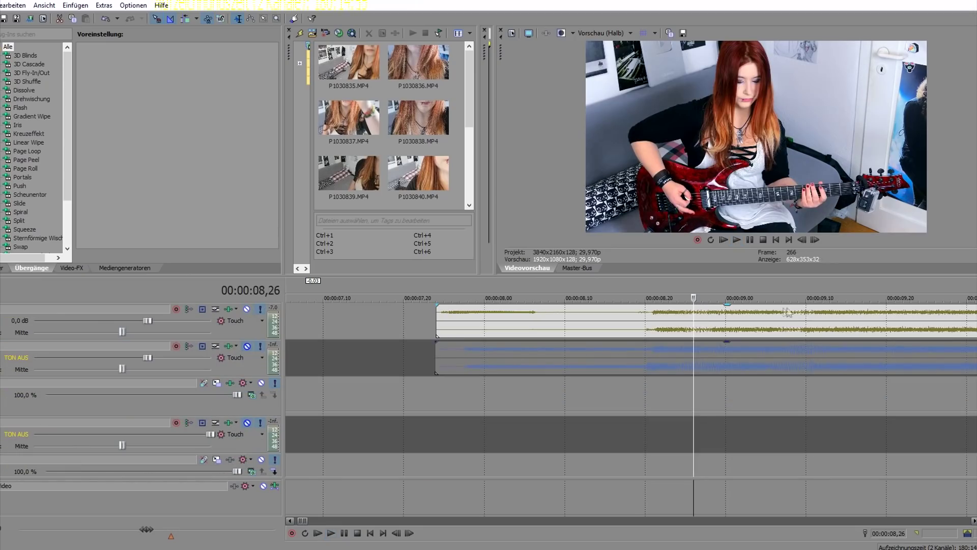
- Compare the two guitar video clips frame by frame around 00:00:08,26 and mute the upper video track
scroll(770, 310, "down", 2)
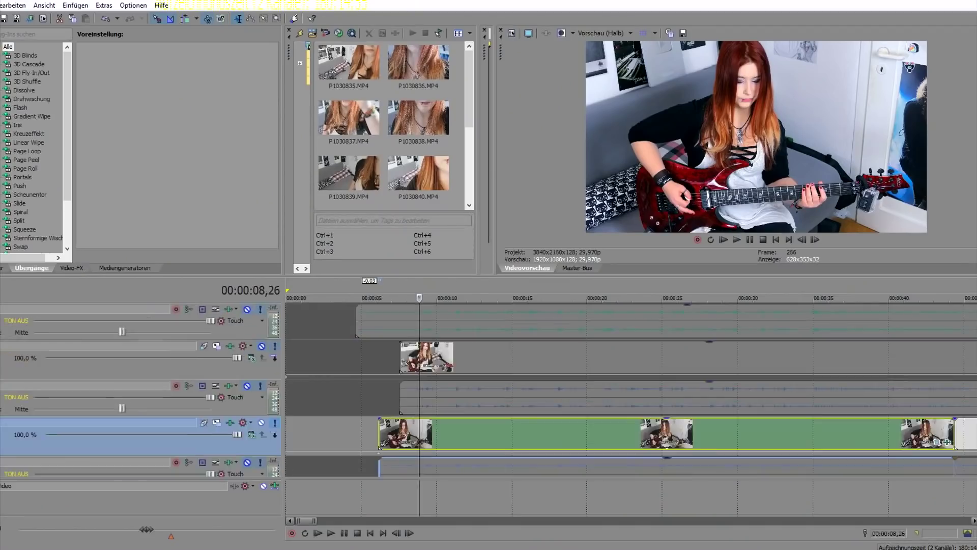
scroll(616, 409, "down", 2)
scroll(616, 409, "up", 10)
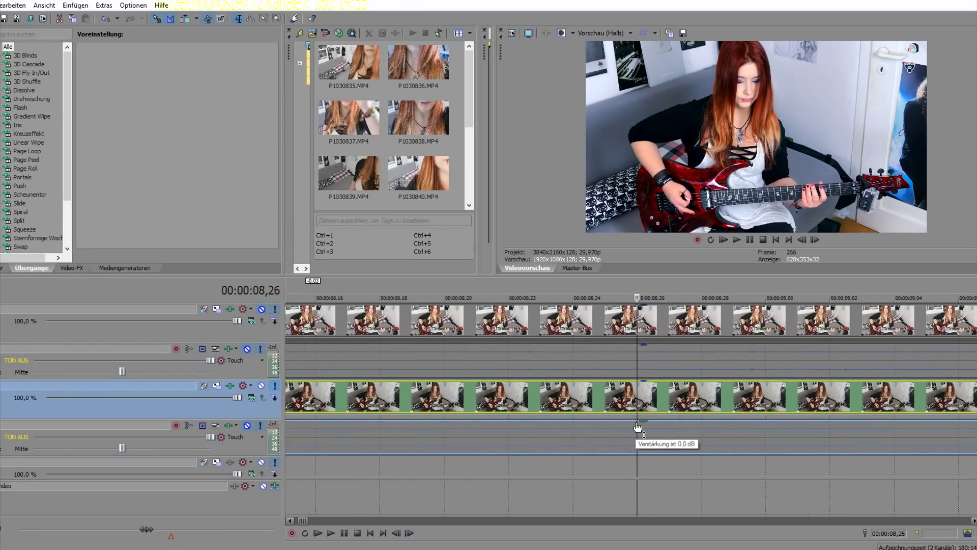
scroll(638, 422, "down", 2)
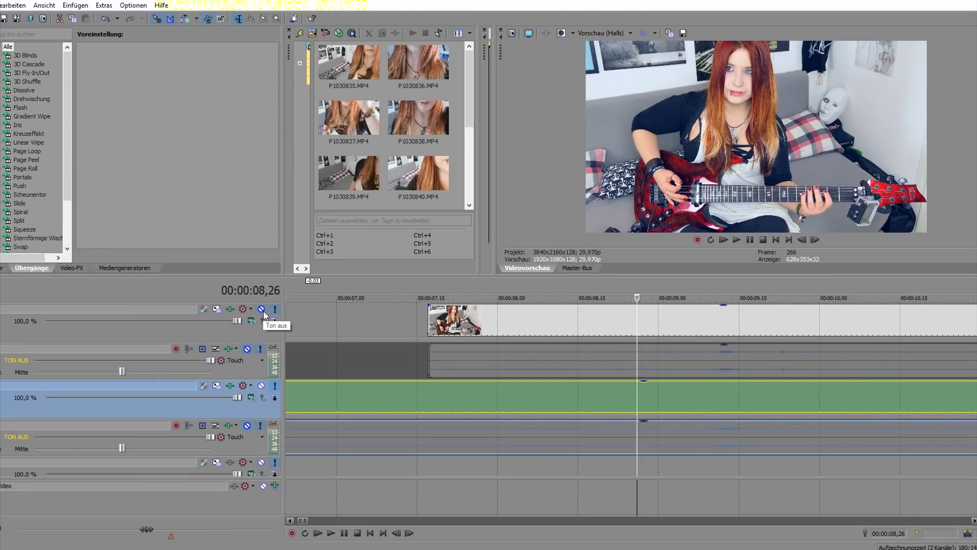
left_click(263, 310)
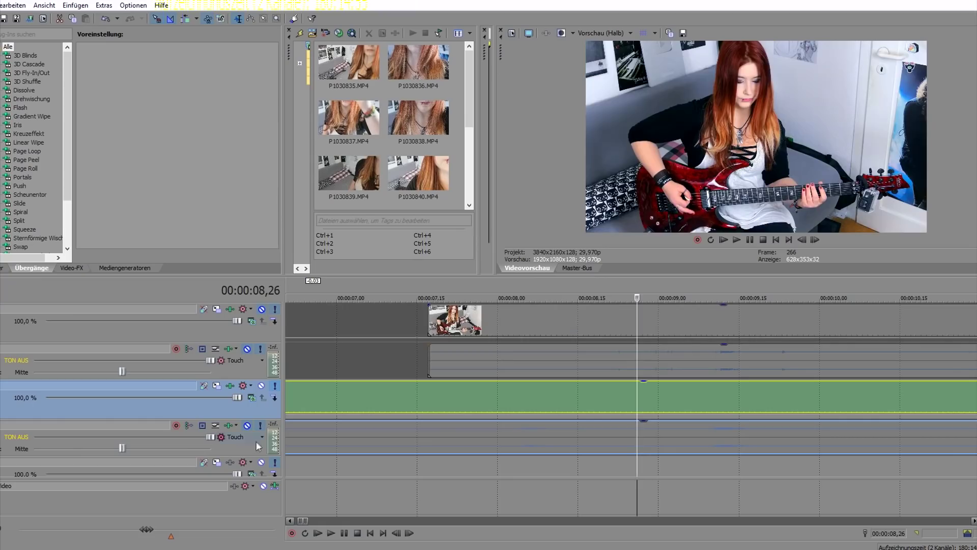
- View the brightness and contrast settings in the selected guitar video track's effects, and close them
left_click(236, 395)
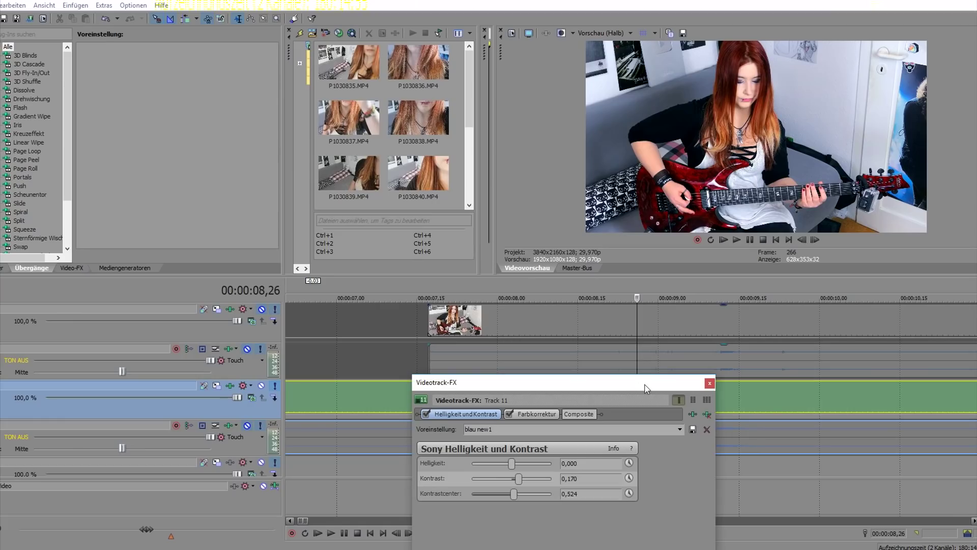
left_click(709, 383)
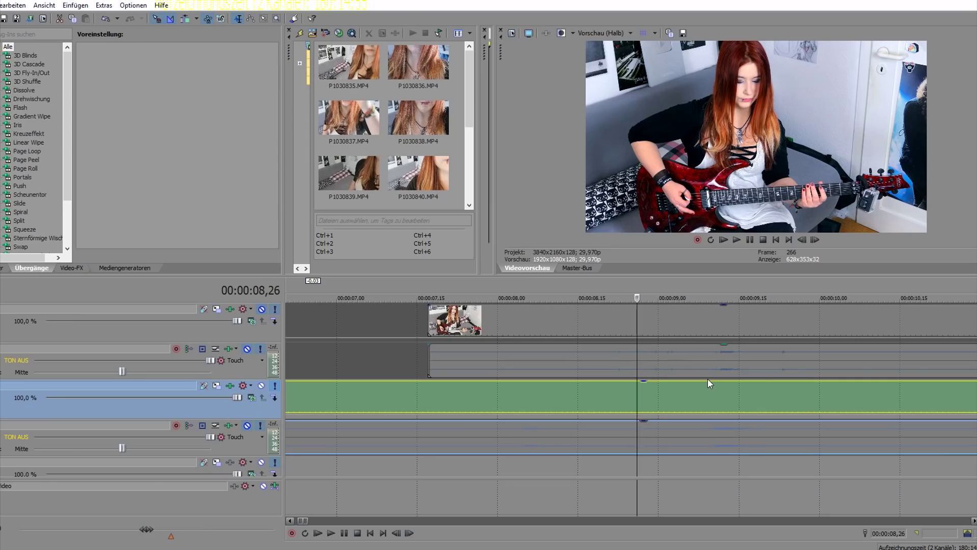